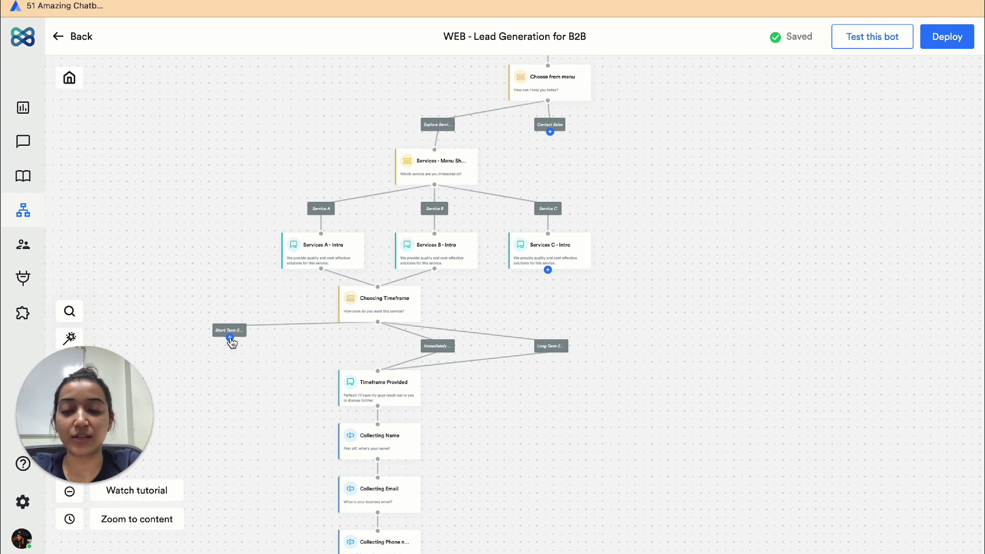
- Connect the Short Term option, Services C - Intro and Contact Sales to Timeframe Provided
left_click_drag(275, 356, 380, 366)
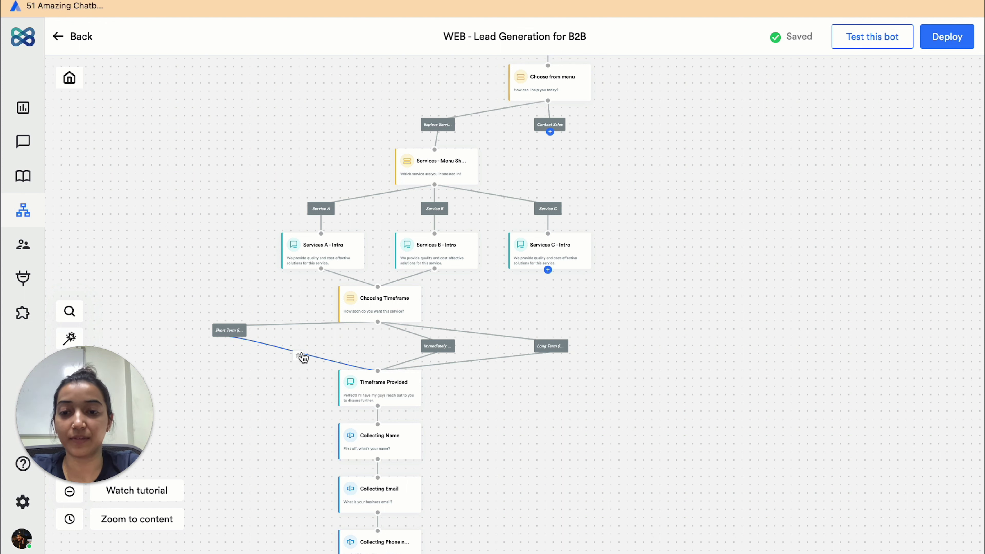
left_click(300, 357)
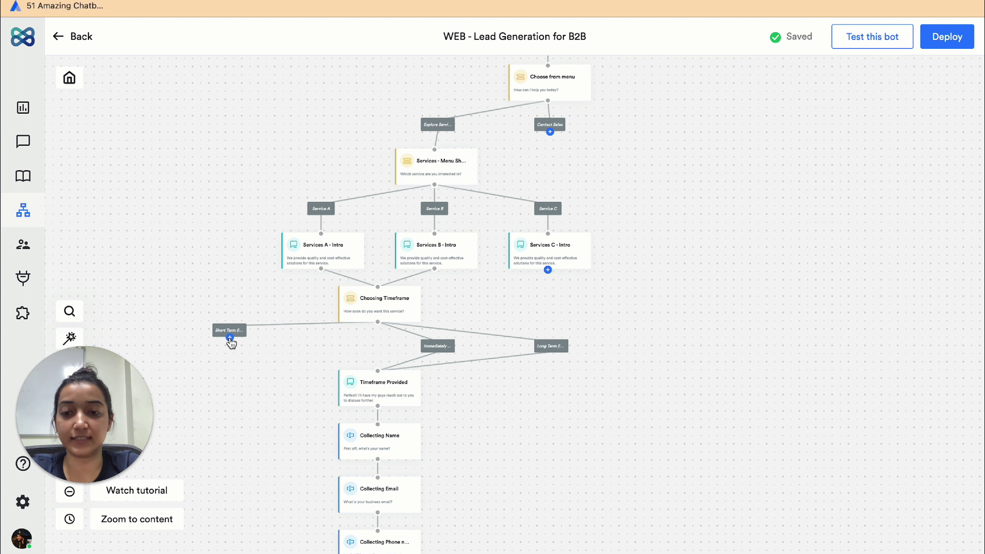
left_click_drag(271, 373, 362, 395)
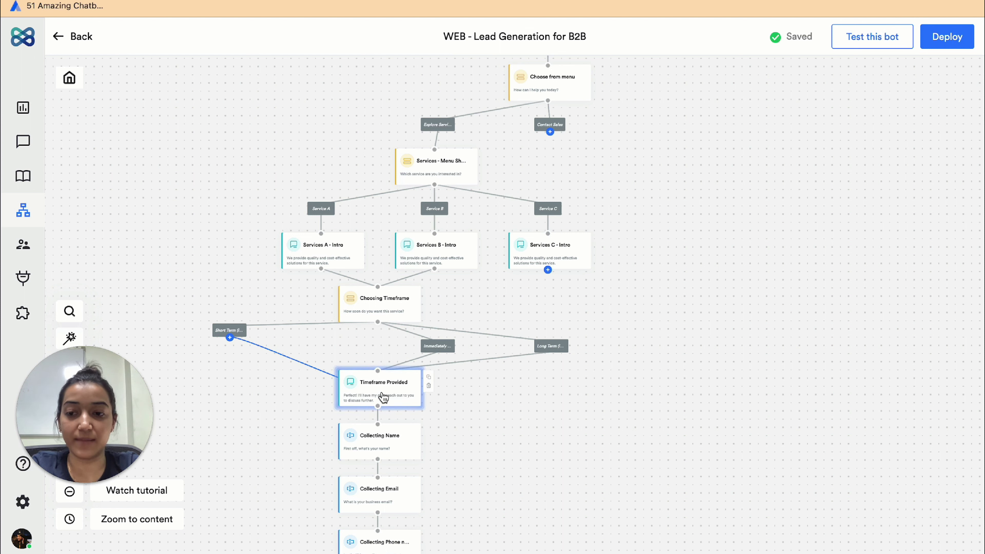
left_click_drag(384, 397, 382, 398)
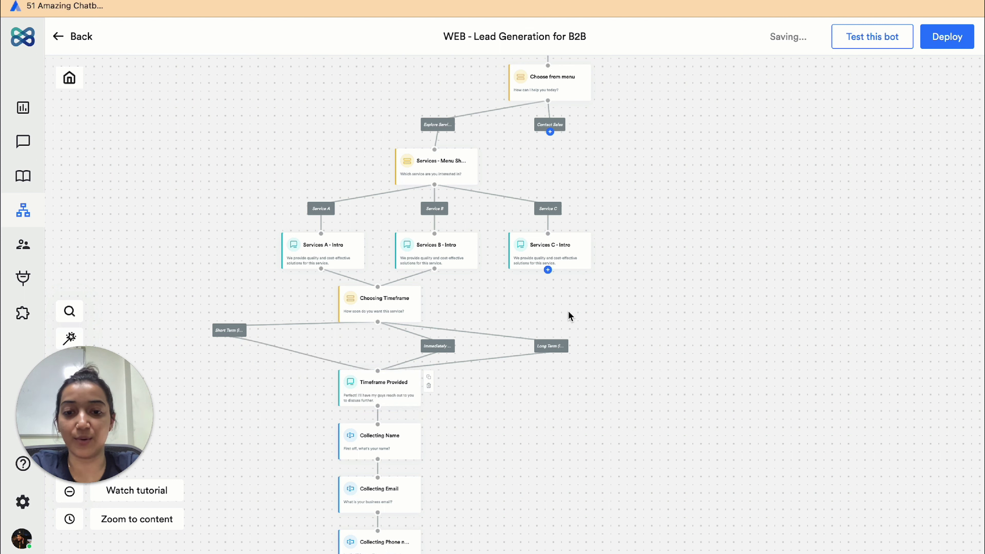
left_click_drag(548, 270, 379, 388)
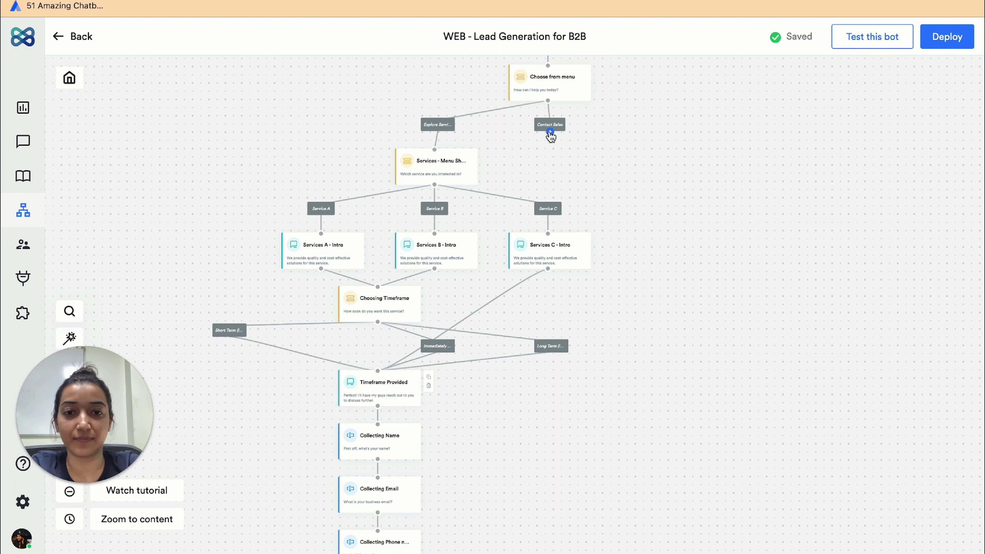
left_click_drag(550, 132, 372, 403)
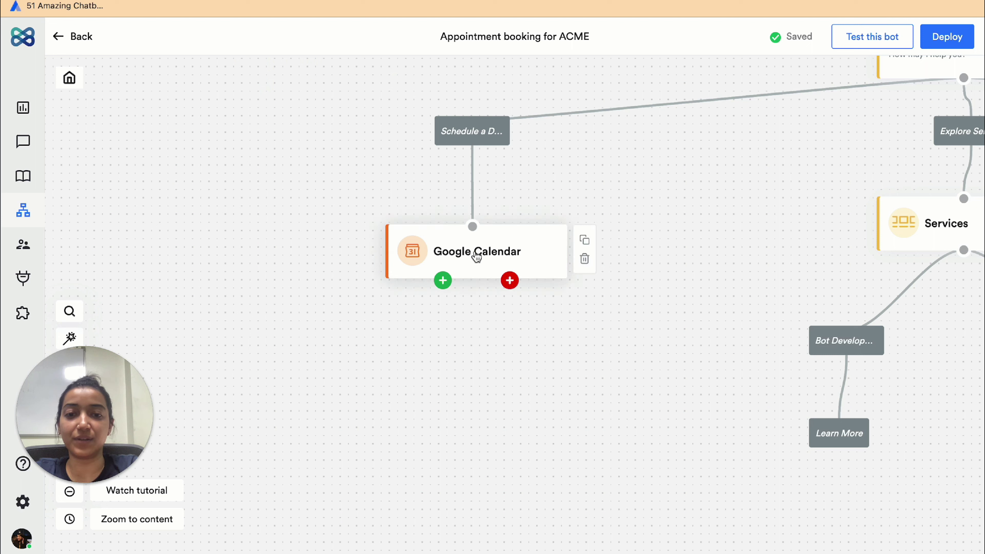
- Limit the Google Calendar block's future bookings to 4 business days and save it
left_click(476, 256)
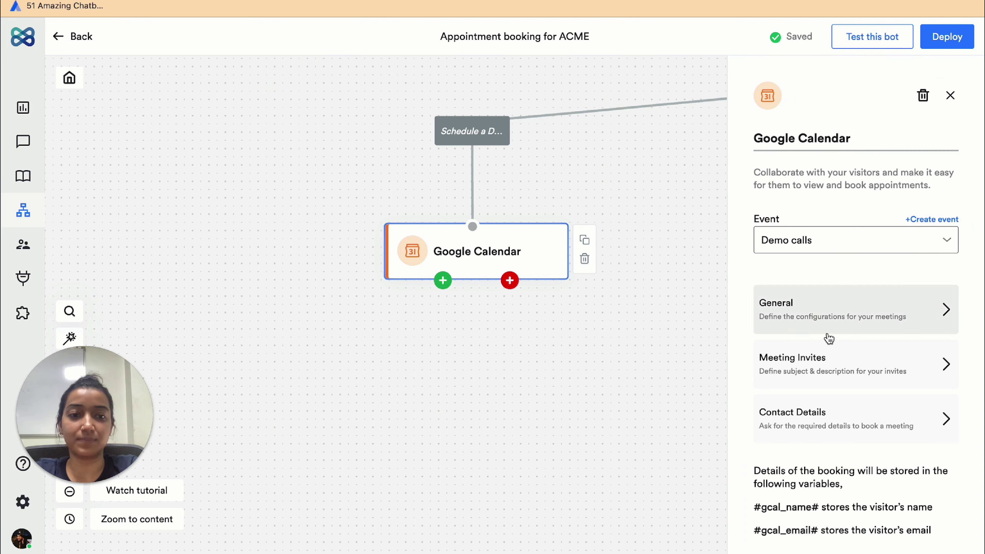
left_click(834, 314)
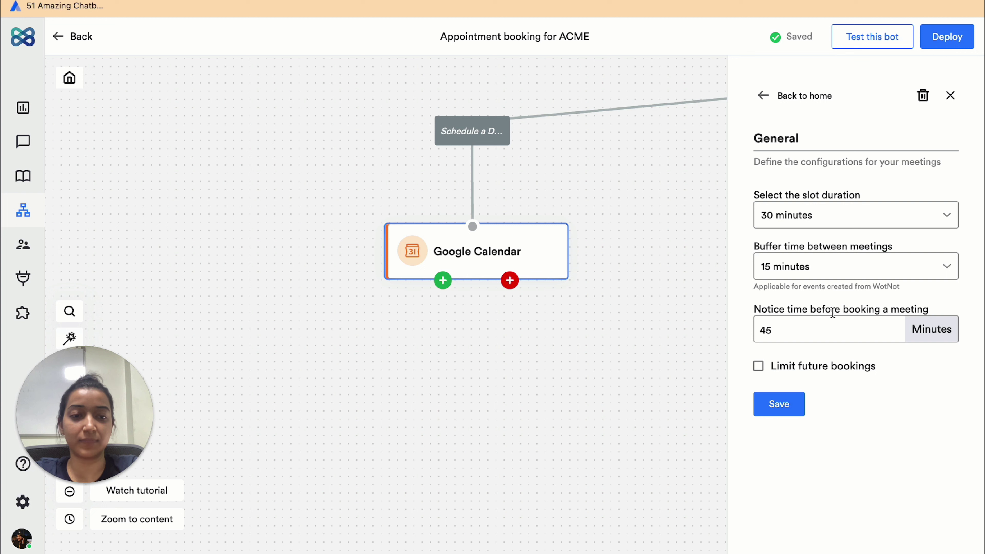
left_click(758, 366)
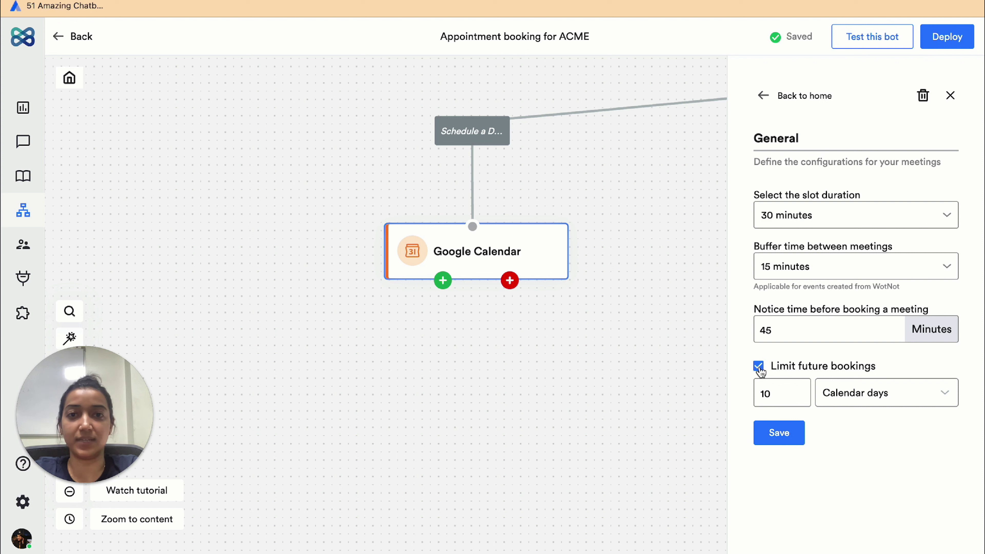
left_click(783, 395)
key("BackSpace")
key("BackSpace")
type("4")
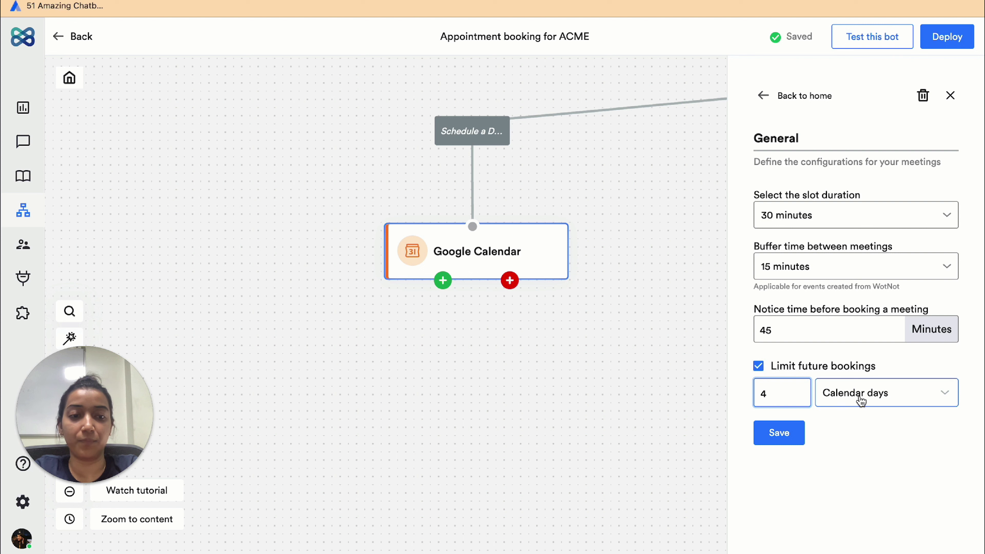
left_click(861, 399)
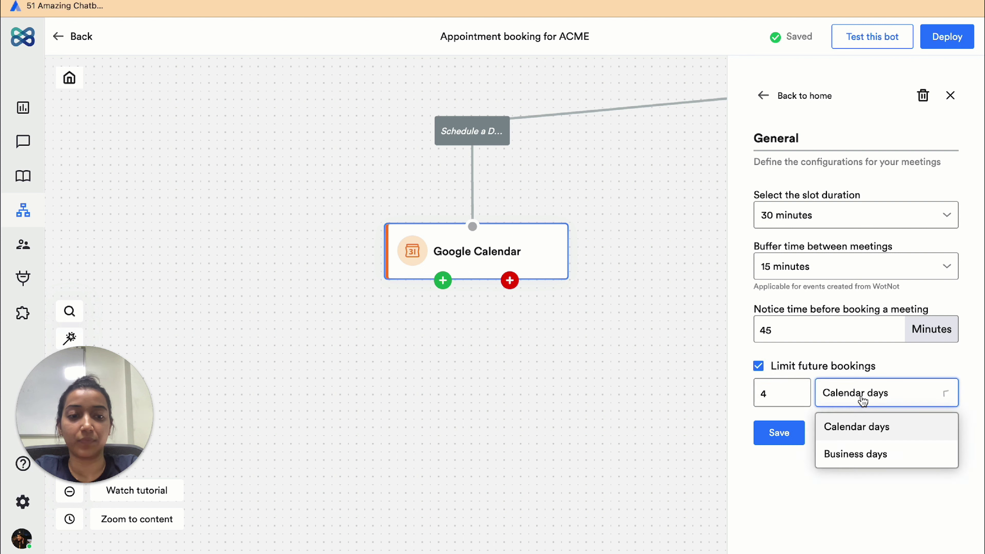
left_click(879, 469)
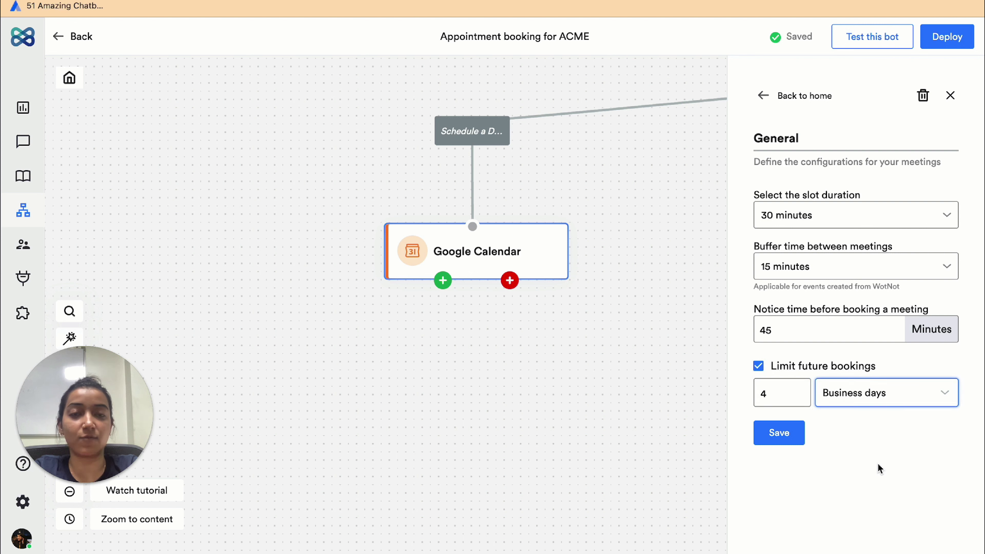
left_click(795, 441)
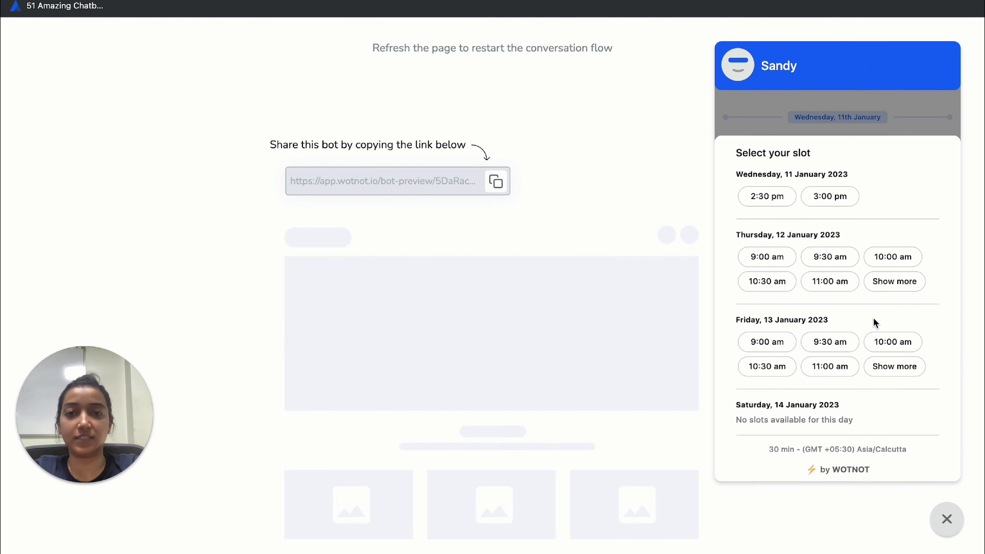
- Scroll the bot preview's slot picker to browse the available times
scroll(862, 276, "down", 5)
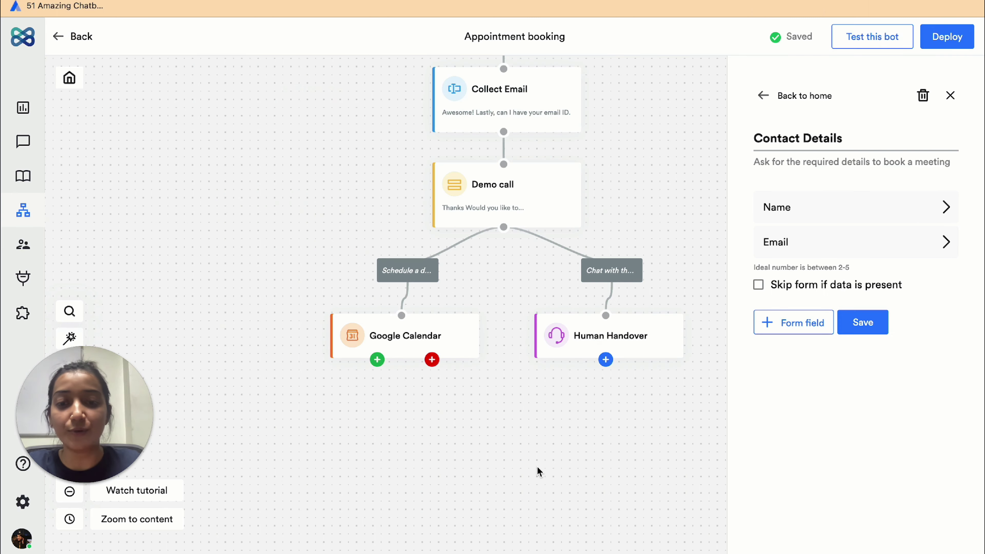
- Enable 'Skip form if data is present' in the Google Calendar block's Contact Details and save
mouse_move(480, 363)
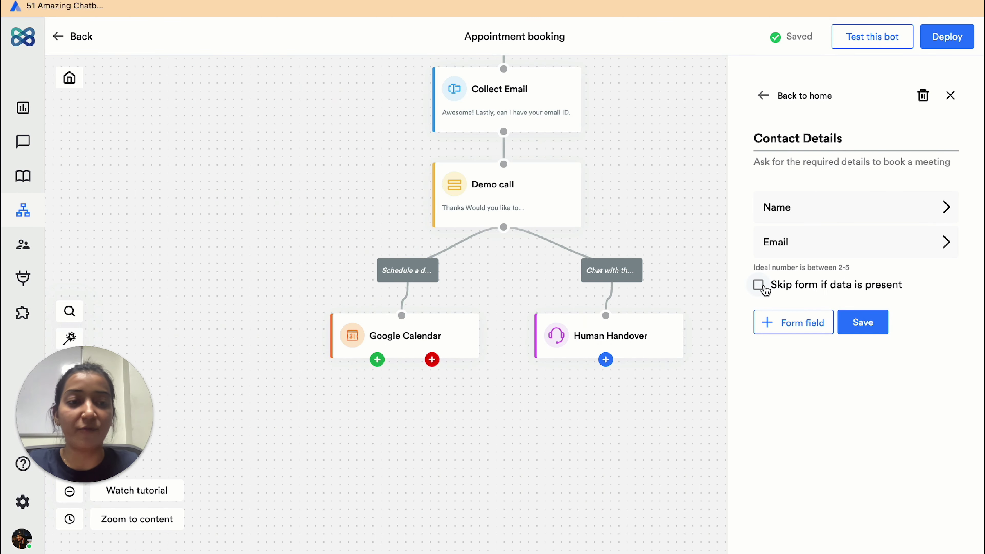
left_click(759, 285)
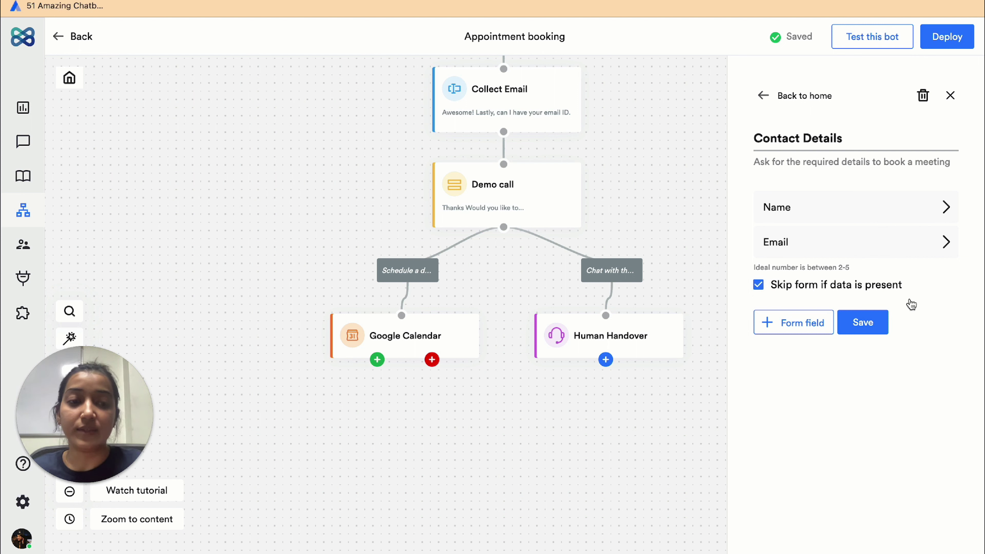
left_click(880, 319)
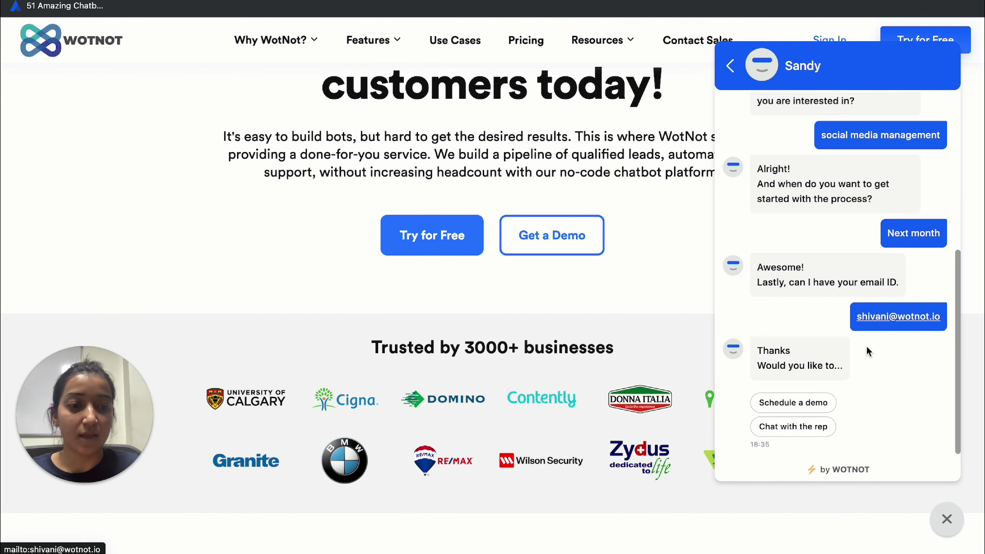
- Choose 'Schedule a demo' in the test chat and book the Friday 13 January 9:30 am slot
left_click(795, 408)
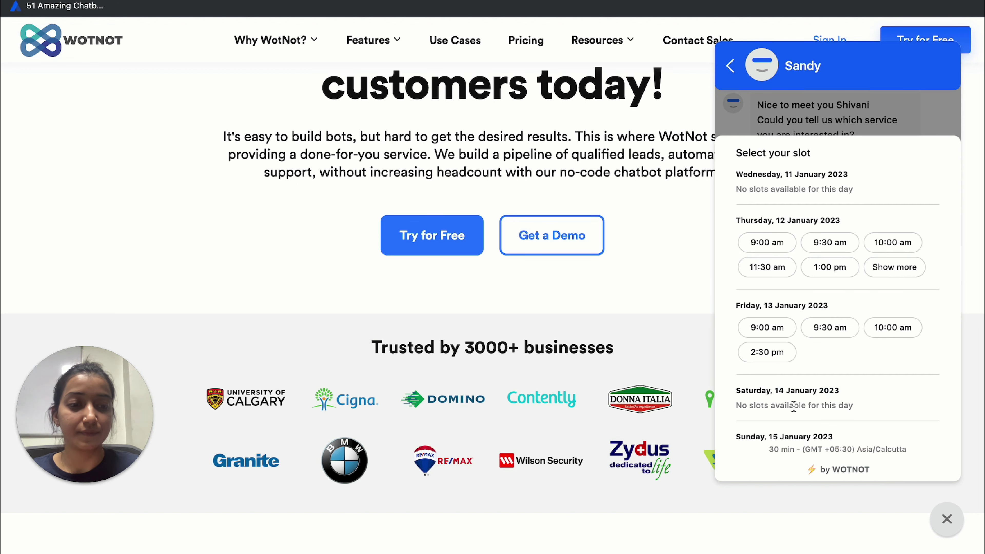
left_click(831, 333)
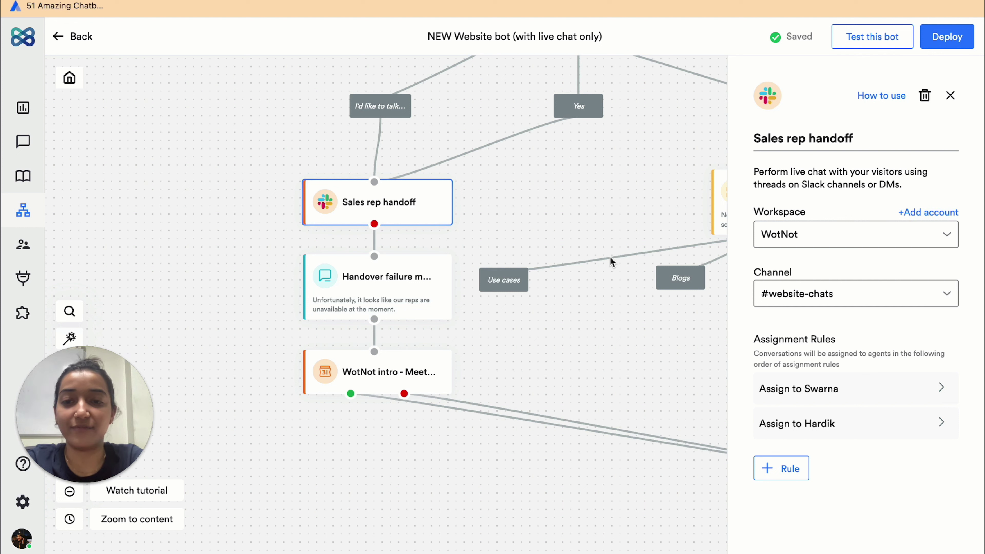
- Check both 30-second assignment rules on the Sales rep handoff, then switch to Slack
mouse_move(393, 207)
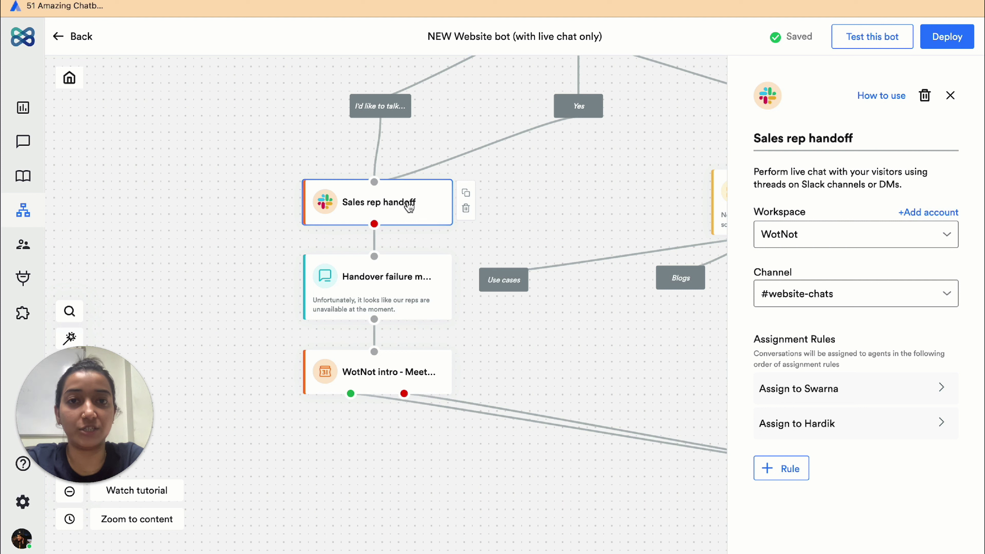
left_click(831, 393)
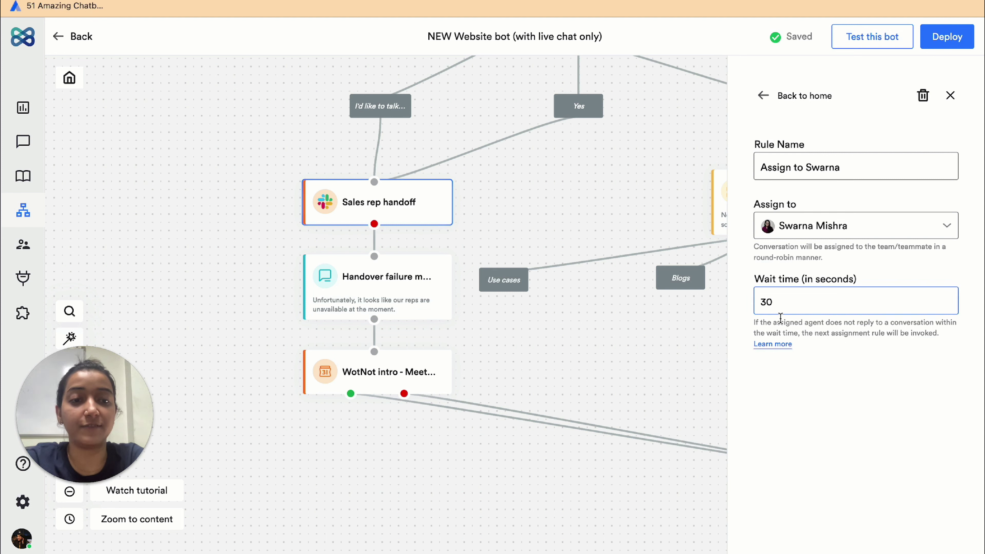
left_click(787, 96)
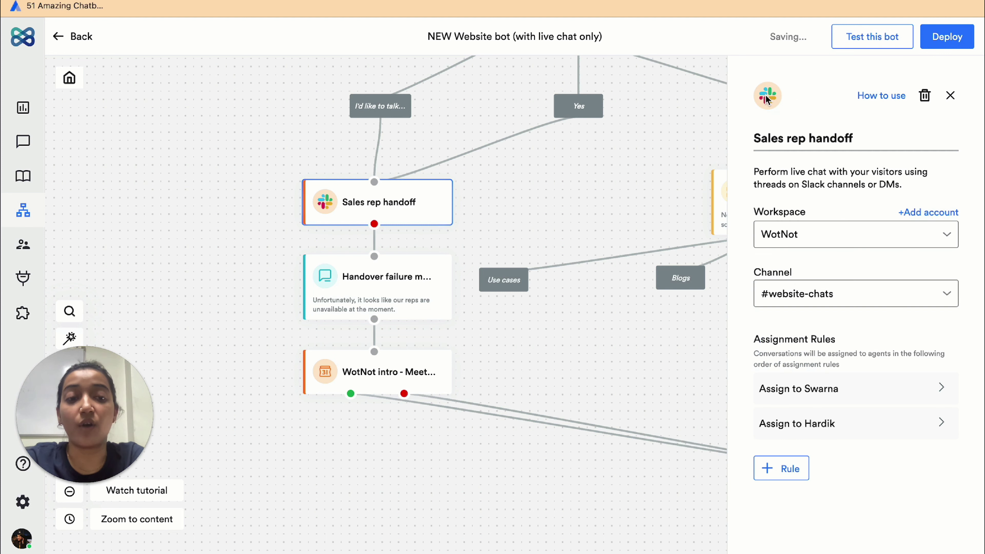
left_click(874, 428)
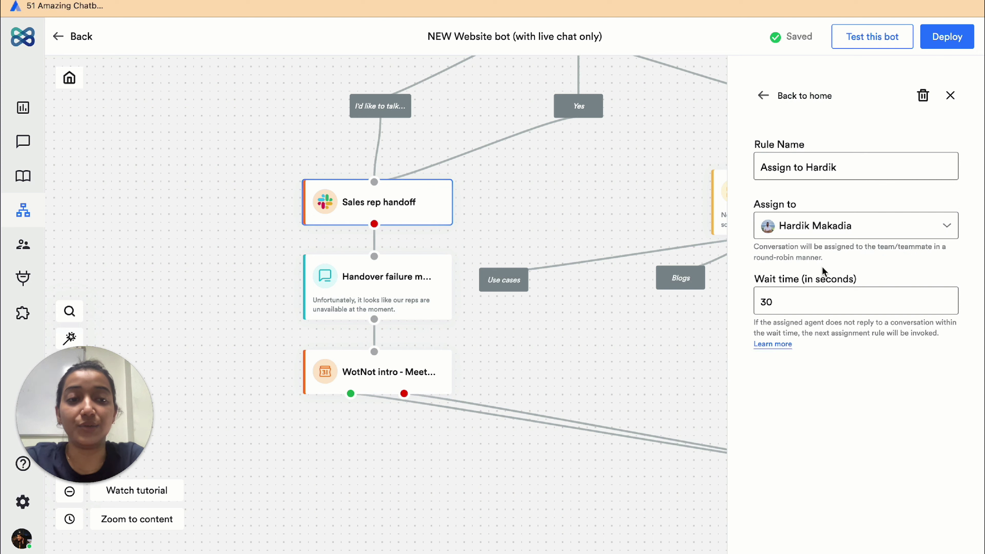
left_click(763, 98)
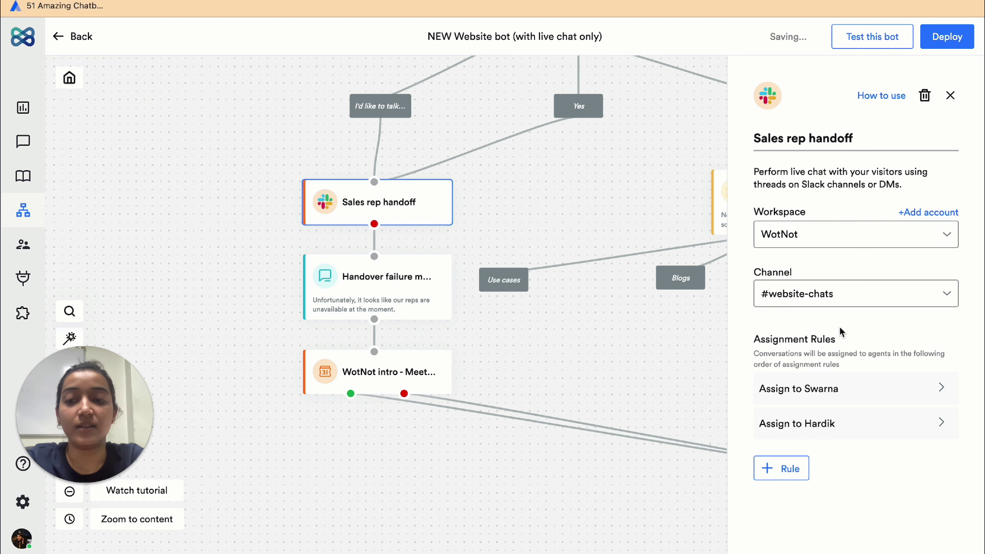
key("ctrl+Right")
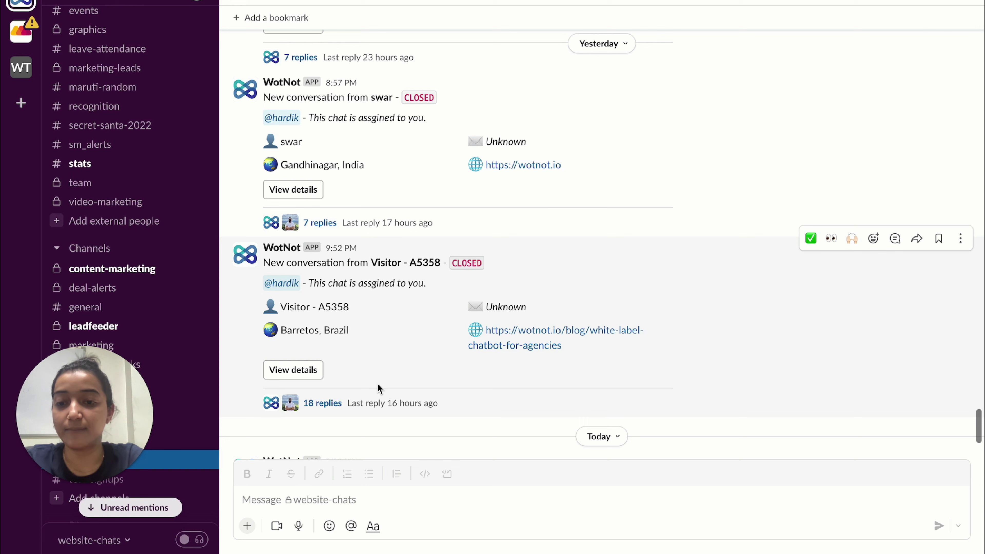
- Read through the closed conversation's 18-reply thread in #website-chats
left_click(325, 403)
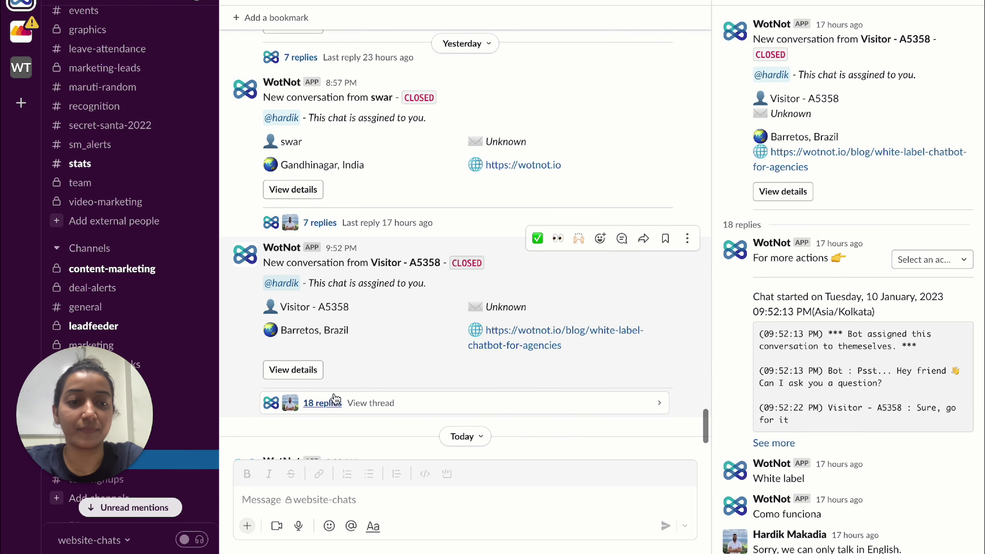
scroll(869, 392, "down", 3)
scroll(848, 322, "down", 1)
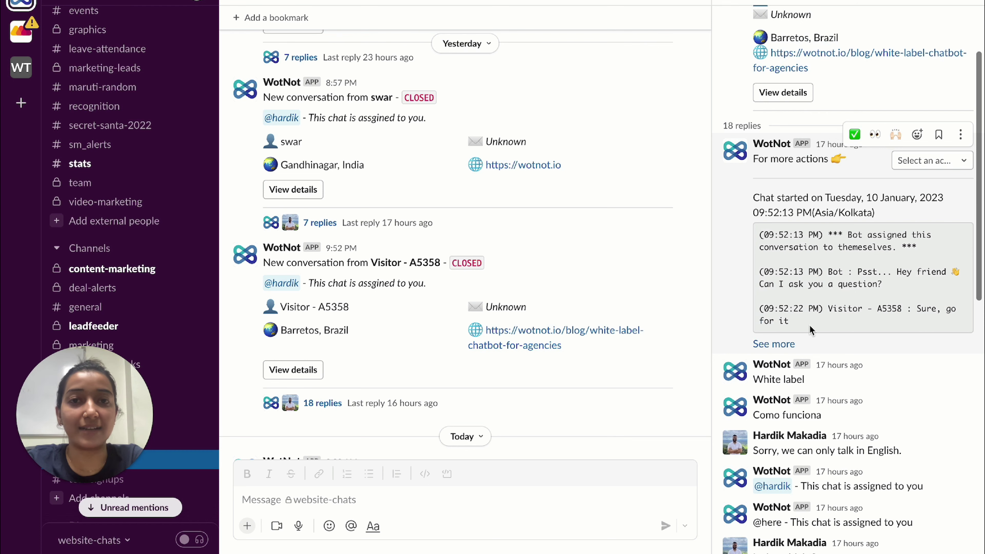
scroll(856, 351, "down", 10)
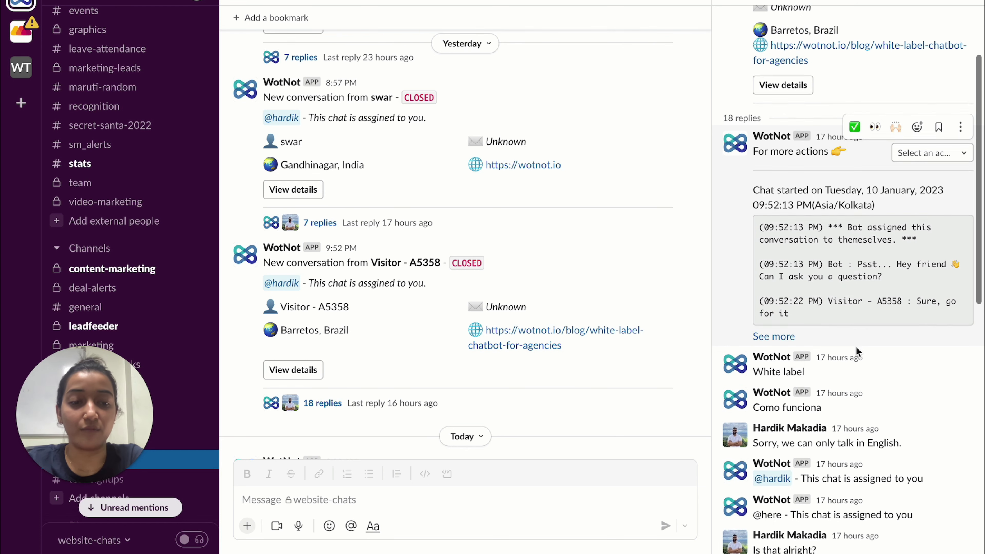
scroll(856, 346, "down", 5)
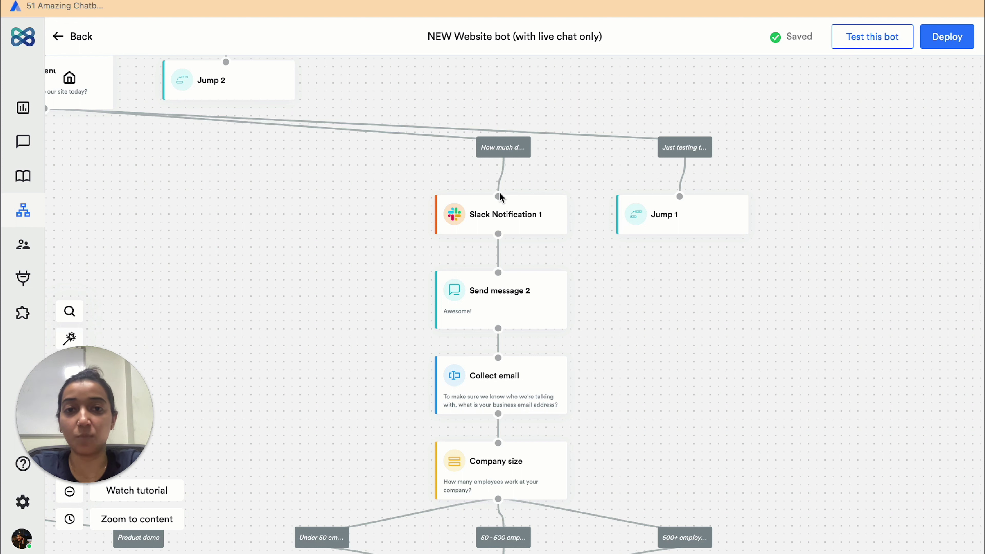
- Inspect Slack Notification 1's message 'Someone wants to know the price!' with #City# and #Country#
left_click(527, 213)
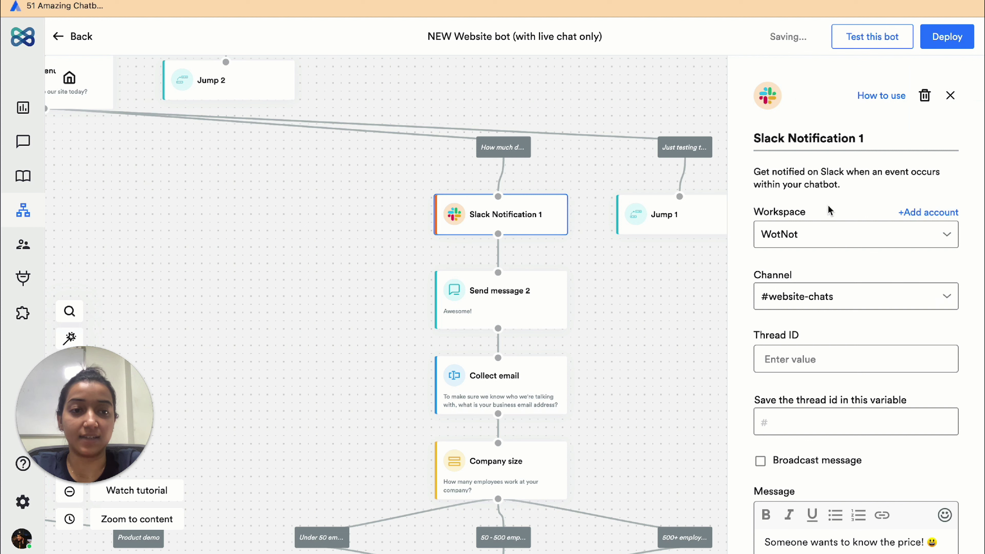
scroll(821, 322, "down", 1)
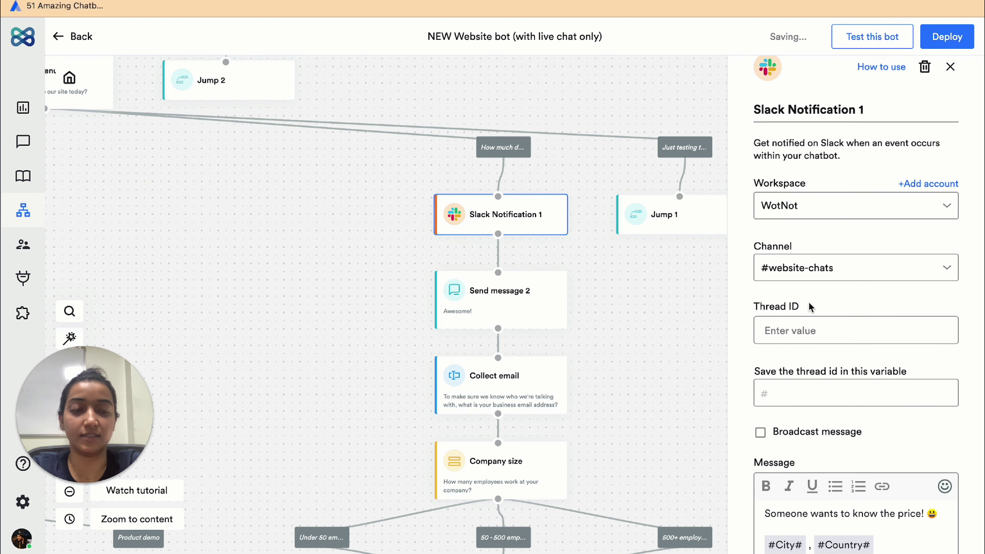
scroll(850, 289, "down", 3)
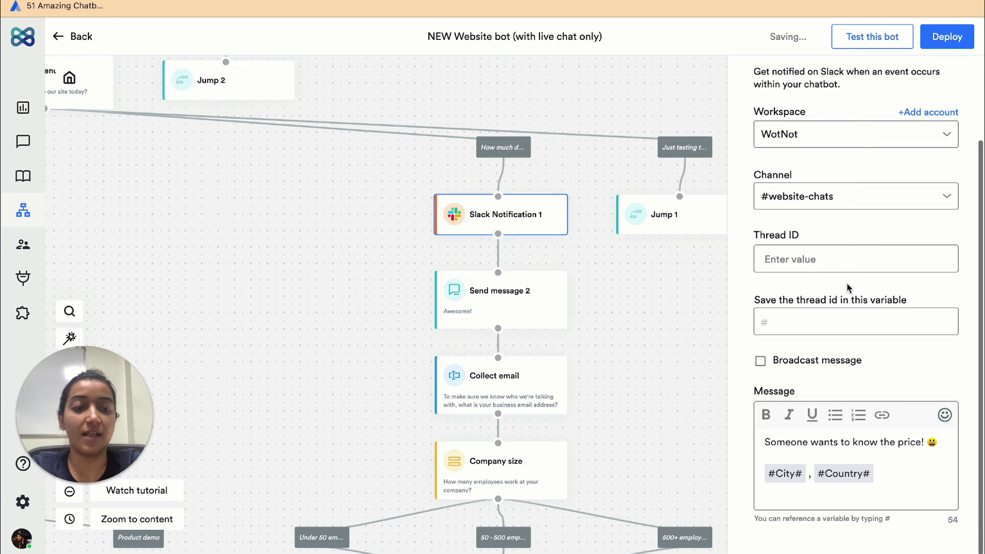